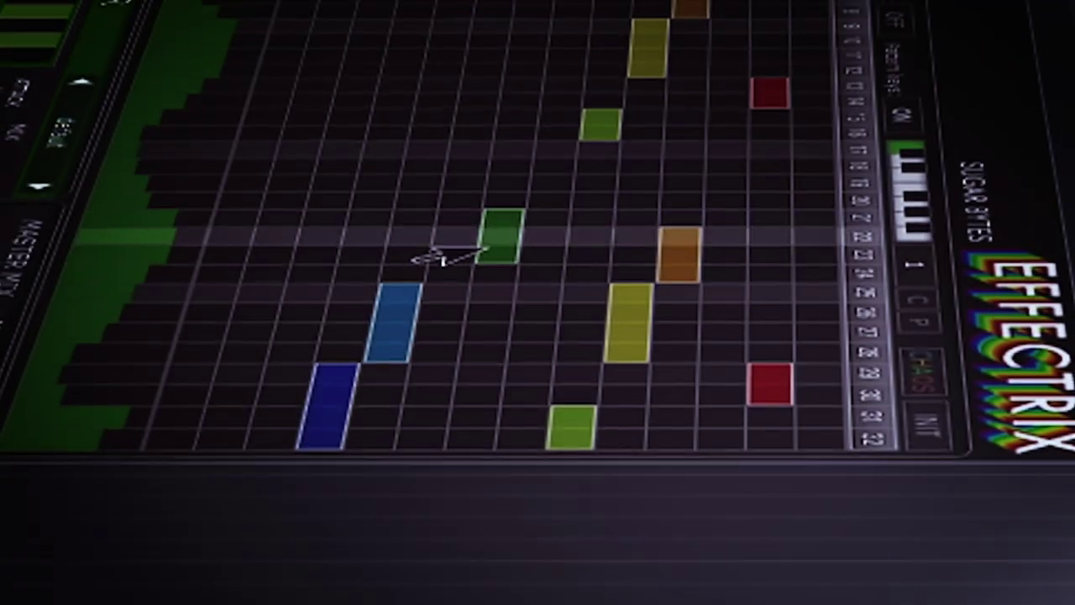
- Add an extra green step to the melody's Effectrix sequencer pattern
click(496, 302)
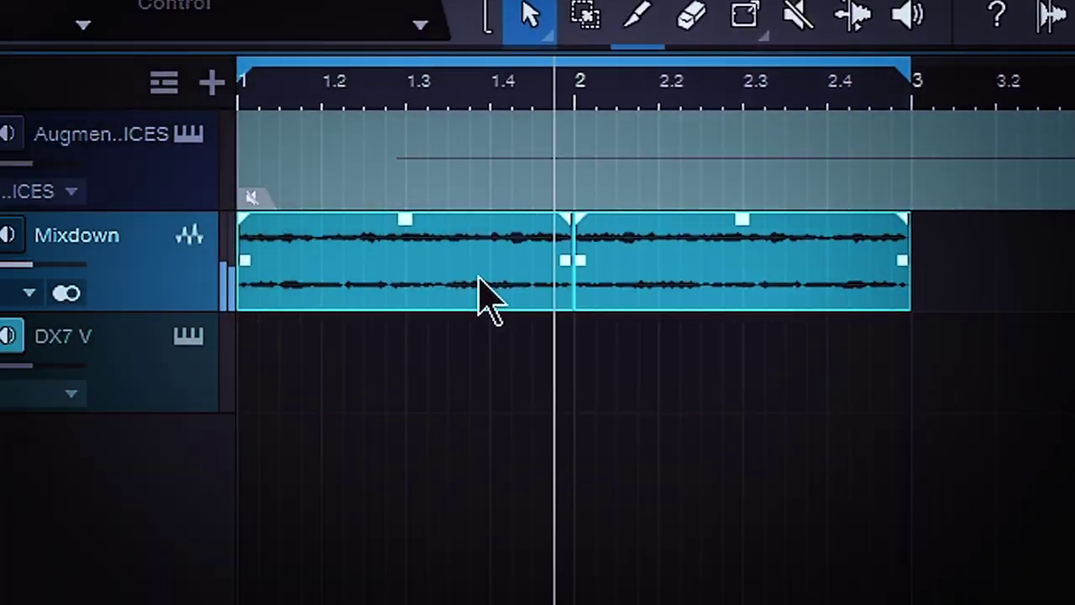
- Transpose the Mixdown event up 11 semitones and set the Valhalla Vintage Verb decay to 7.00 s
right_click(470, 268)
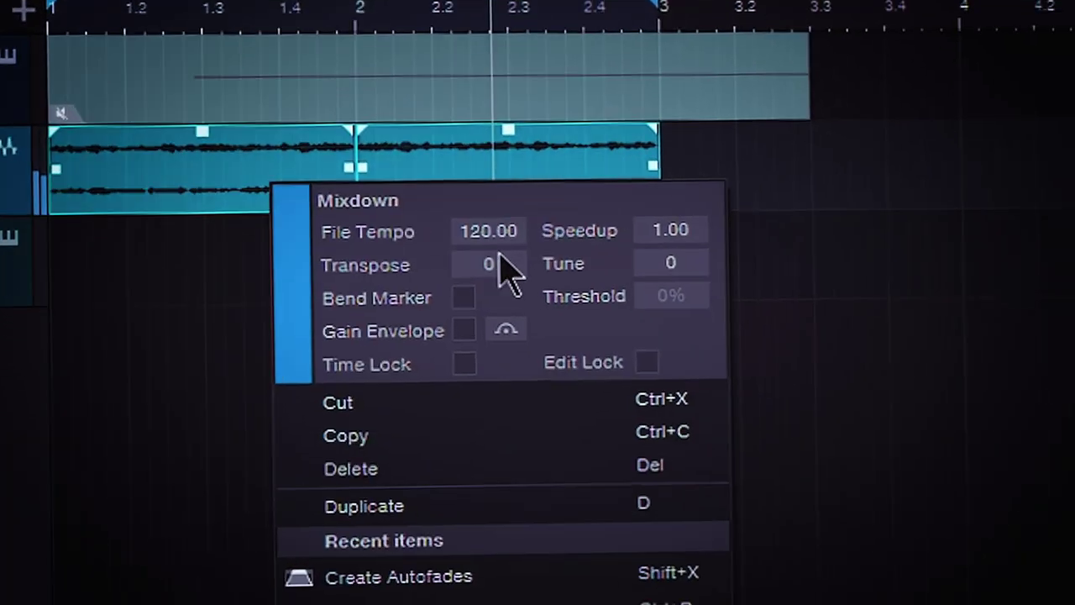
scroll(709, 348, up, 6)
scroll(710, 347, up, 5)
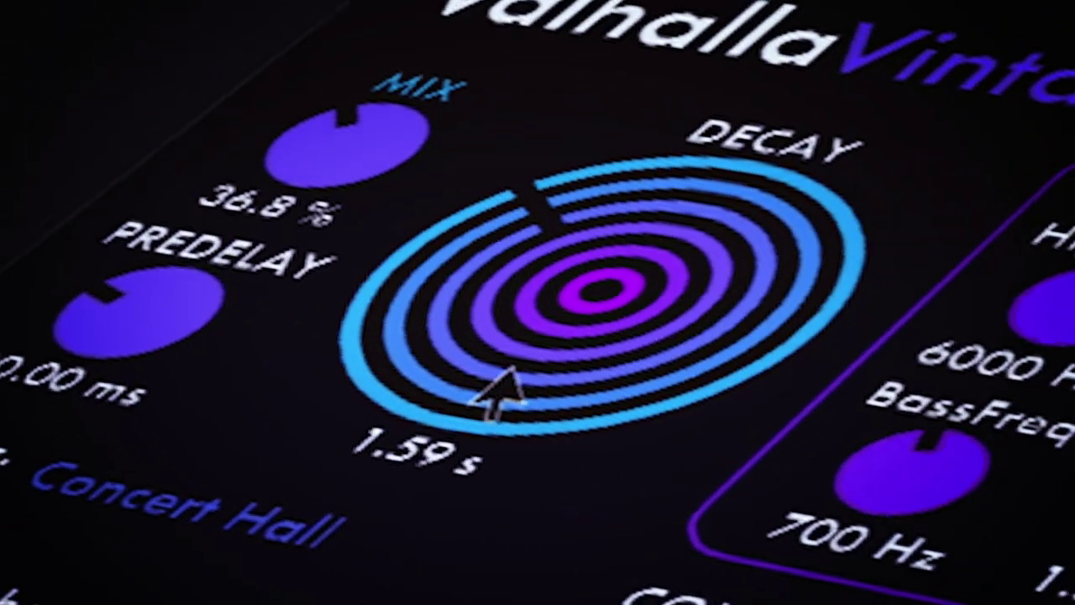
mouse_move(492, 395)
mouse_down()
mouse_move(688, 332)
mouse_move(763, 283)
mouse_move(744, 227)
mouse_up()
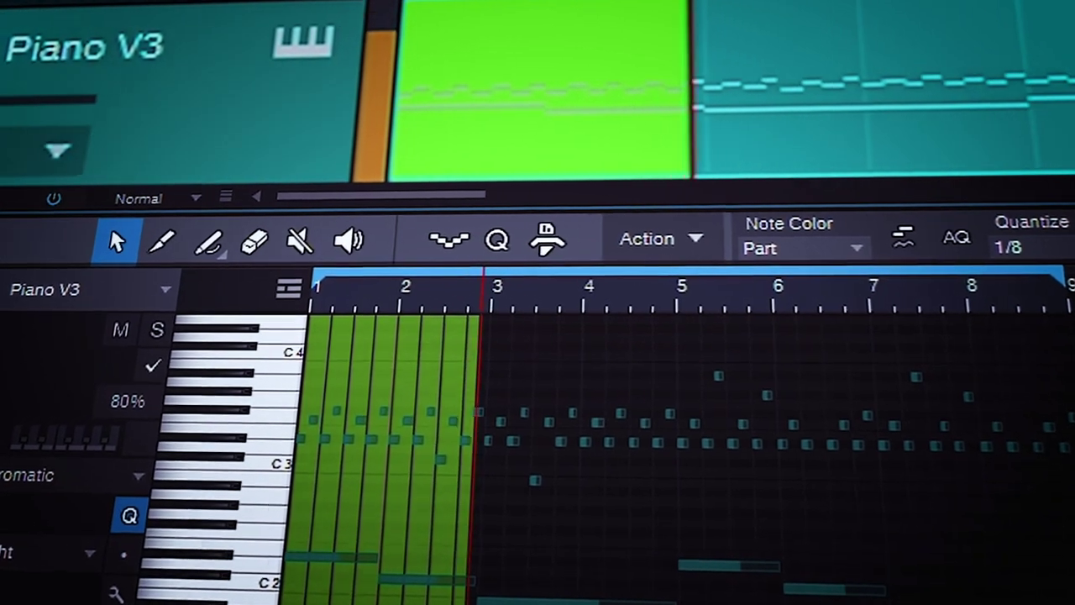